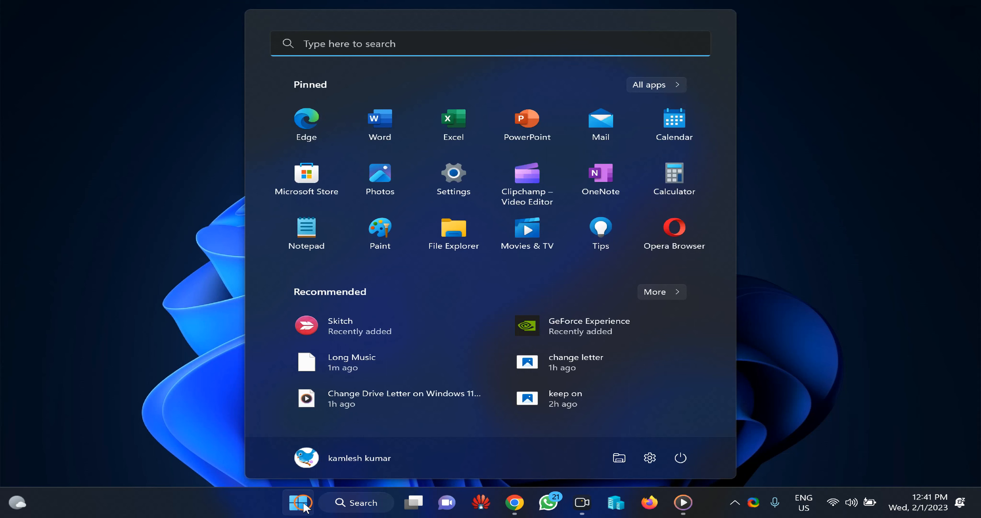
Find Command Prompt by searching for "cmd" and run it as administrator.
type("cmd")
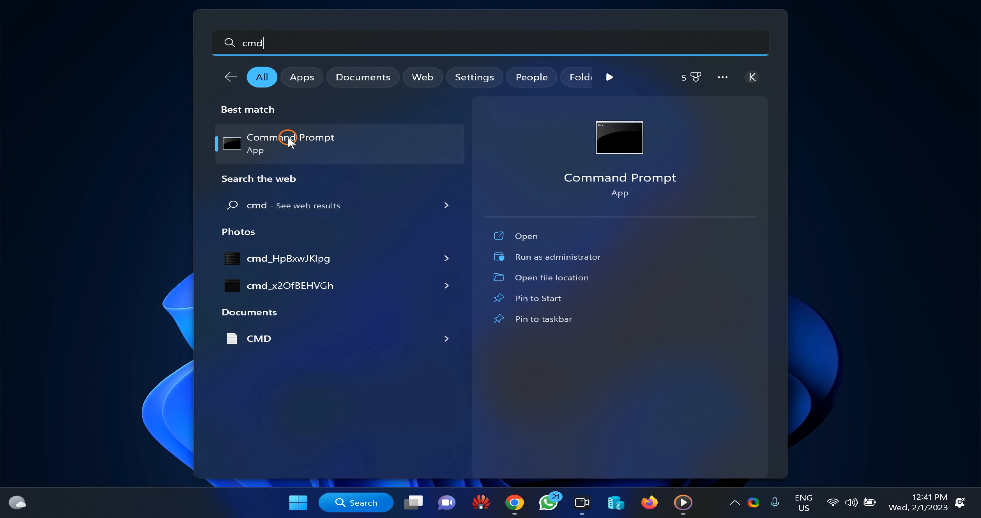
right_click(306, 151)
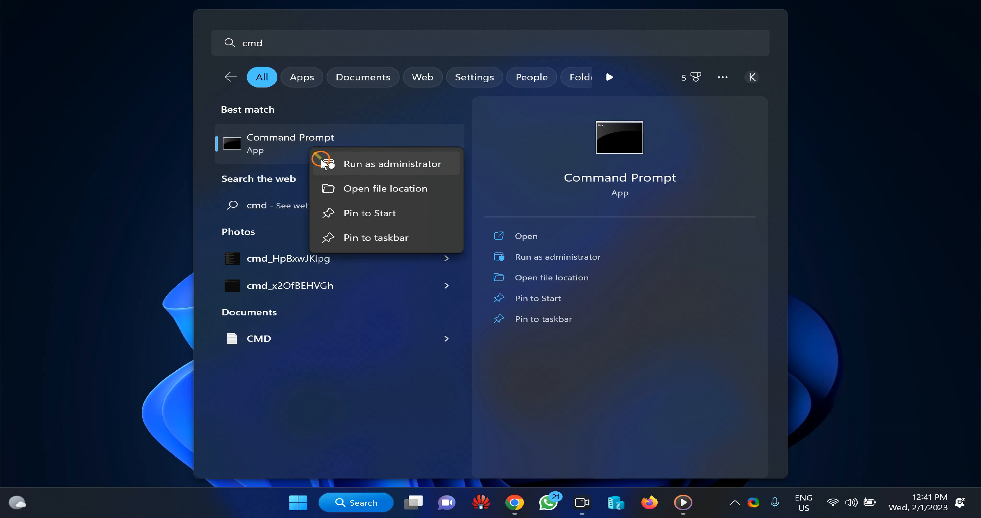
left_click(388, 165)
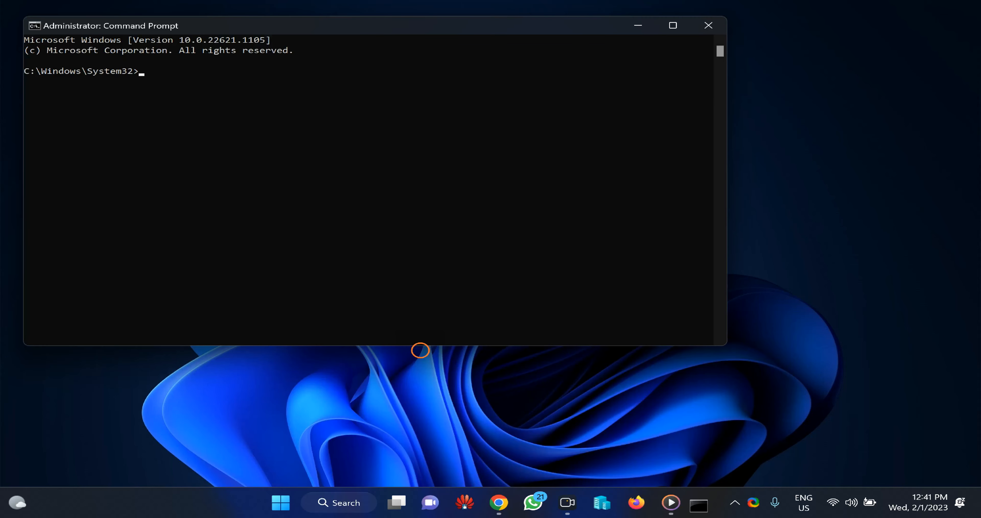
Start diskpart in the Command Prompt and run "list volume" to list the computer's volumes.
left_click_drag(420, 40, 540, 81)
type("di")
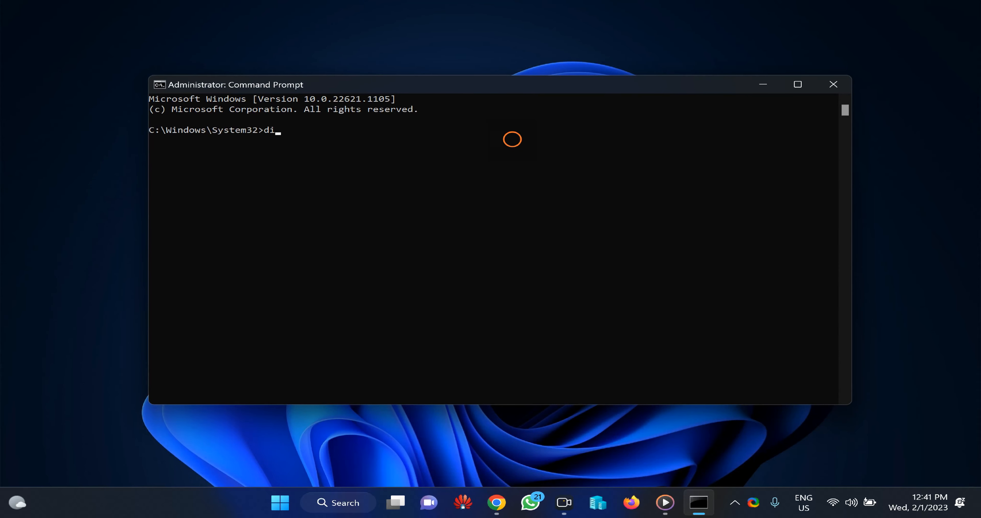
type("skpart")
key("Return")
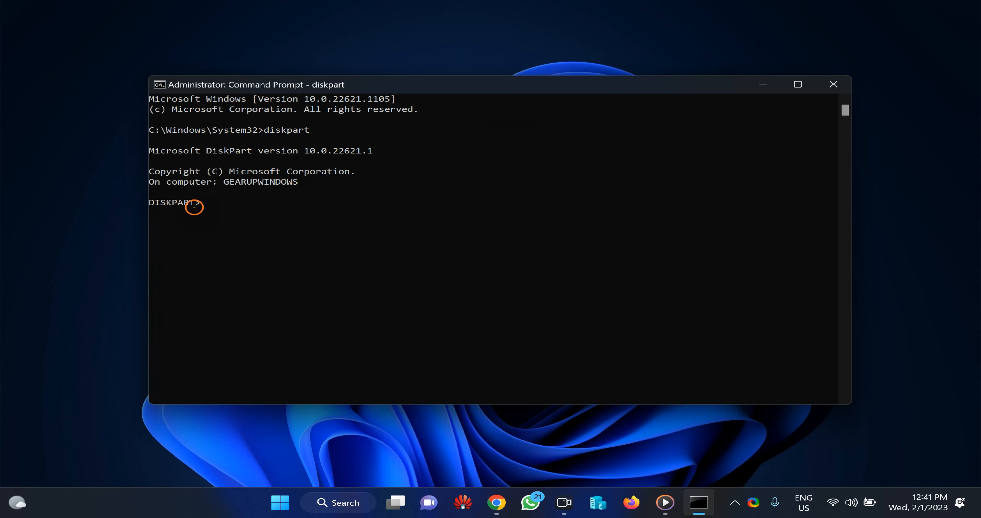
type("list volume")
key("Return")
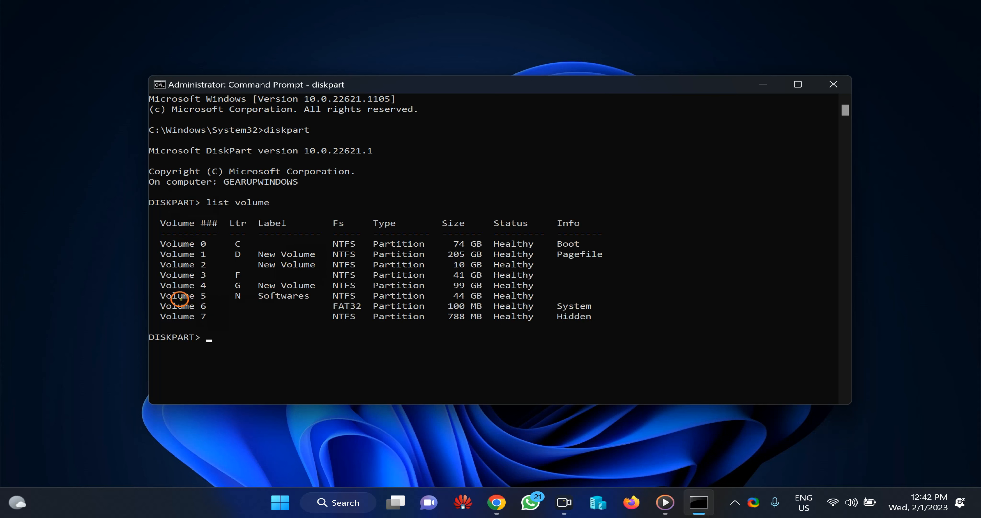
Select the Softwares volume in DiskPart with the command "select volume 5".
left_click_drag(156, 295, 313, 296)
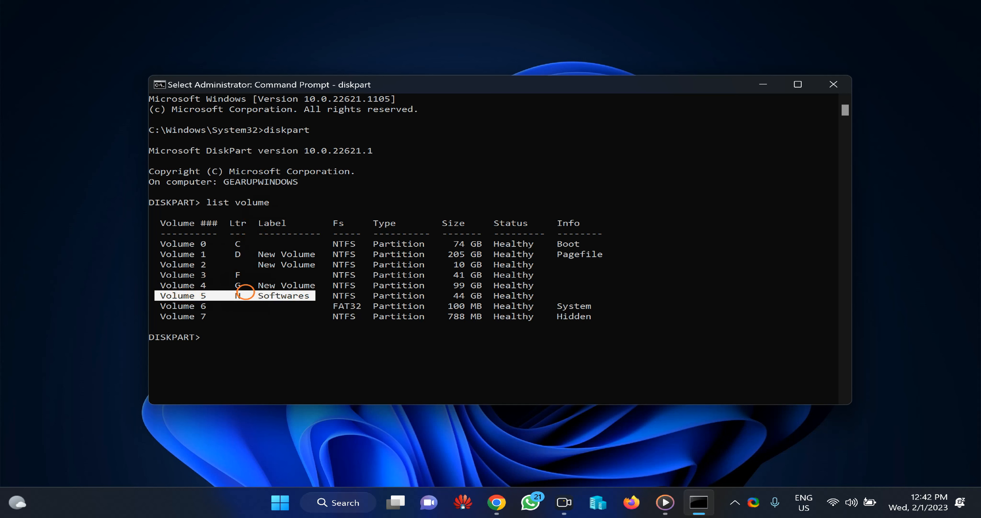
type("select ")
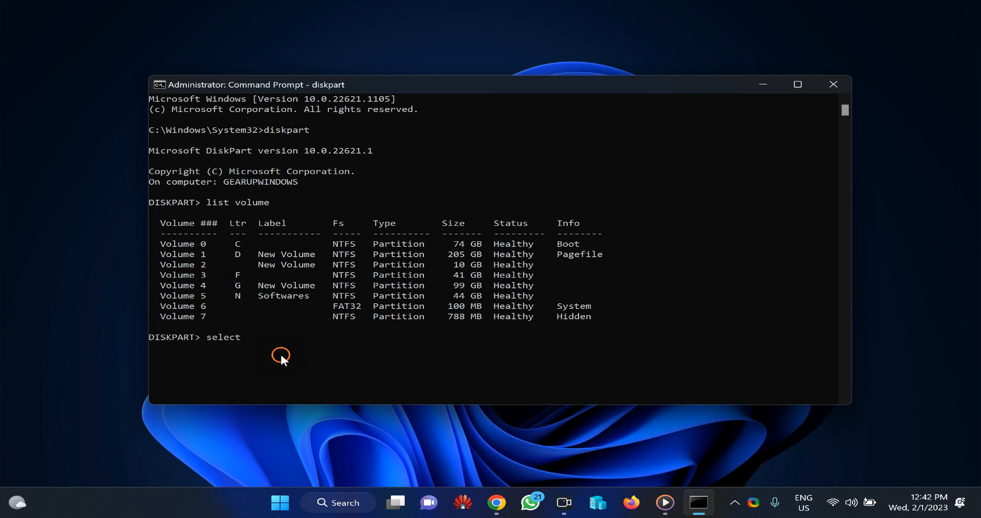
type("volume 5")
left_click(164, 296)
left_click_drag(165, 296, 207, 297)
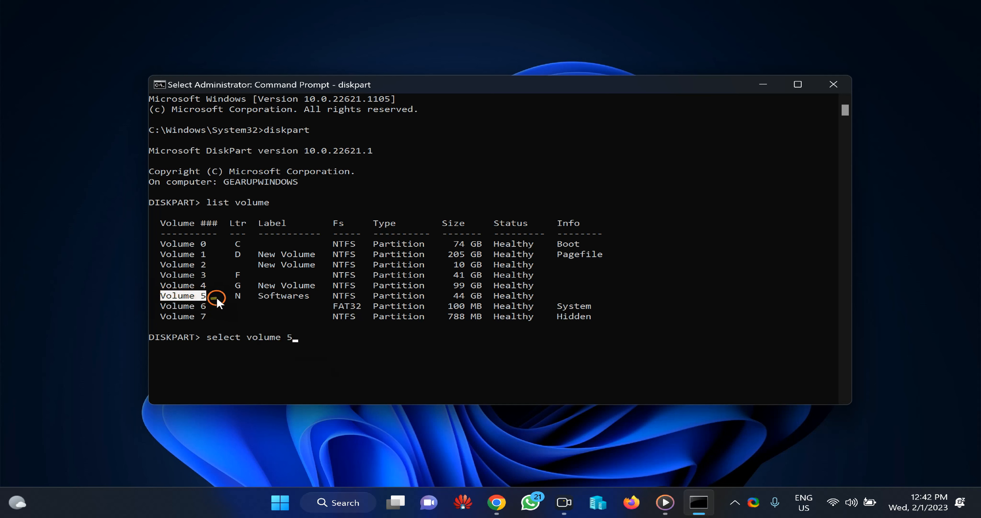
left_click_drag(237, 296, 247, 299)
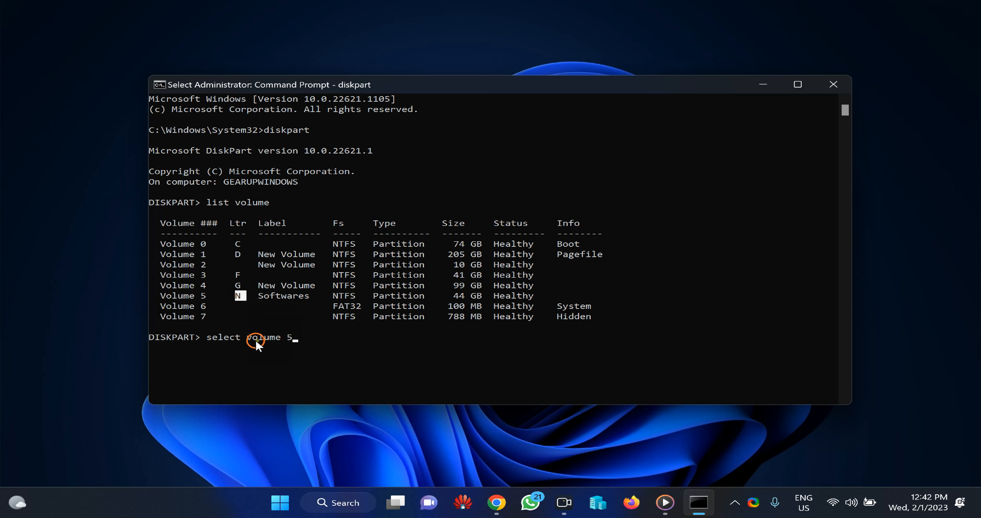
left_click(335, 335)
key("Escape")
left_click(314, 339)
key("Escape")
key("BackSpace")
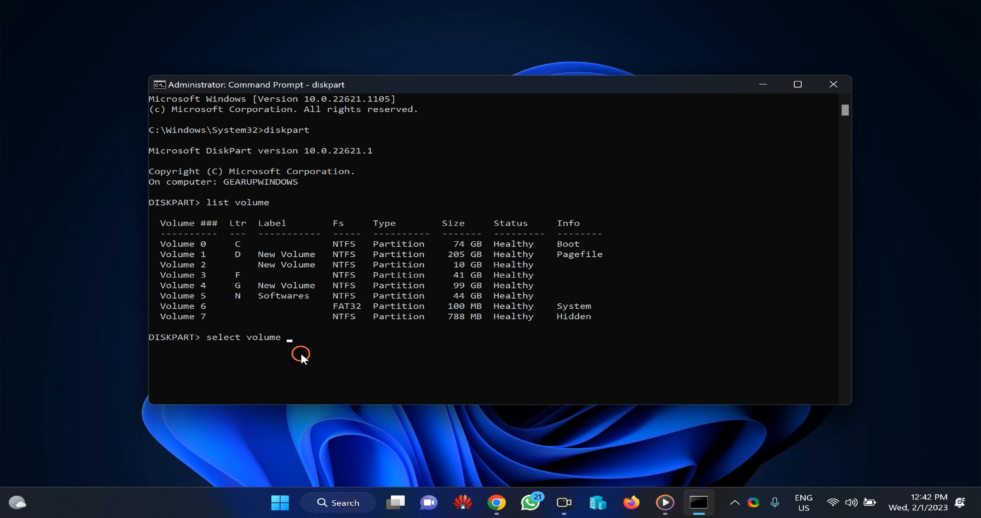
key("Return")
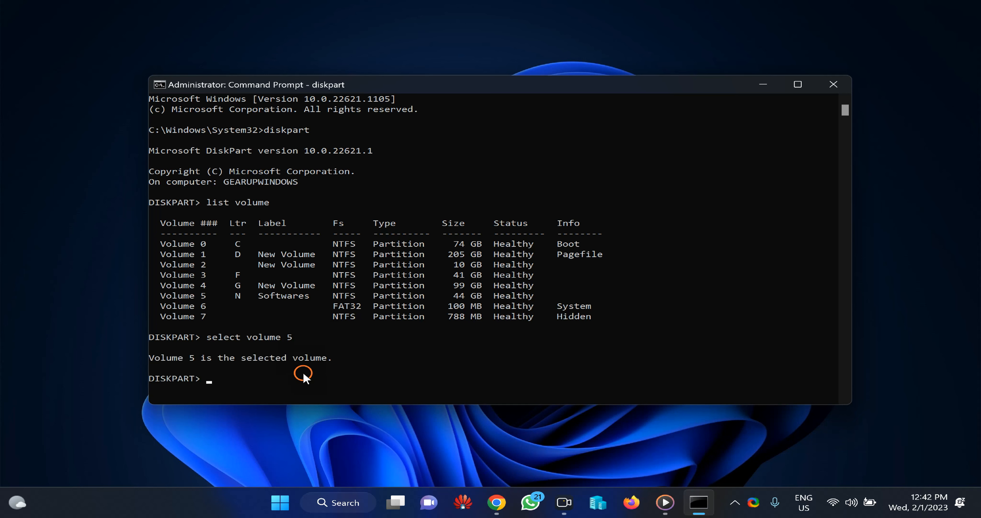
Assign drive letter M to the selected volume with the command "assign letter=M".
type("assign lettr")
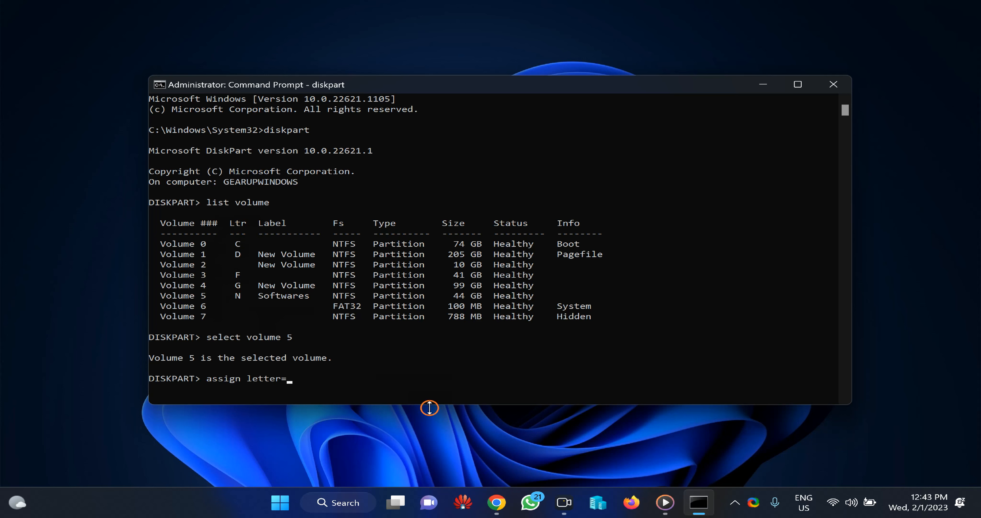
type("M")
key("Return")
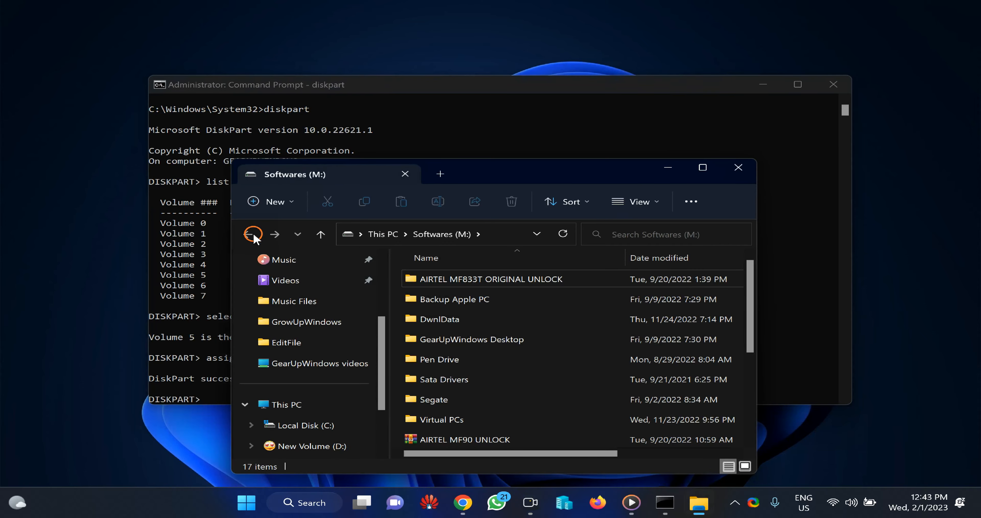
Check the Softwares drive's letter under This PC in File Explorer, and close both File Explorer and Command Prompt.
left_click(703, 167)
left_click(100, 324)
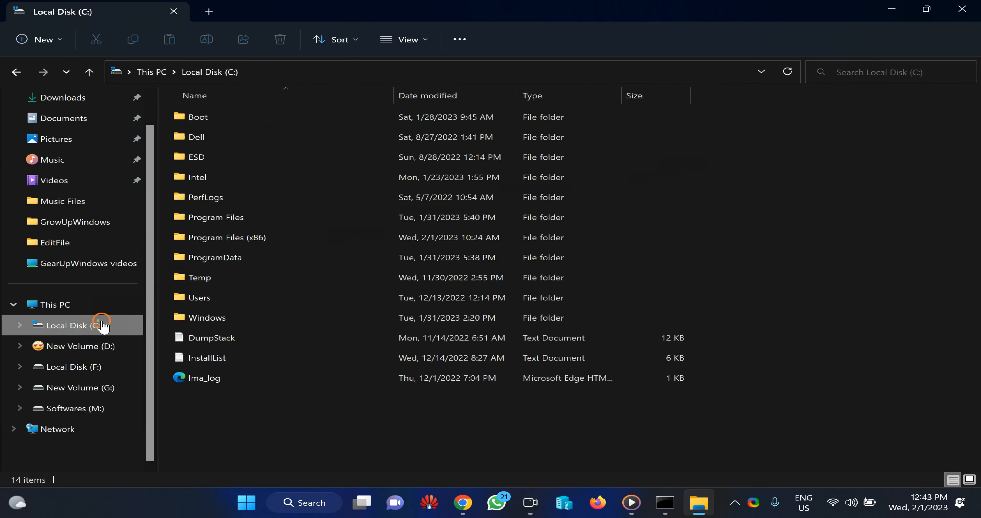
left_click(61, 305)
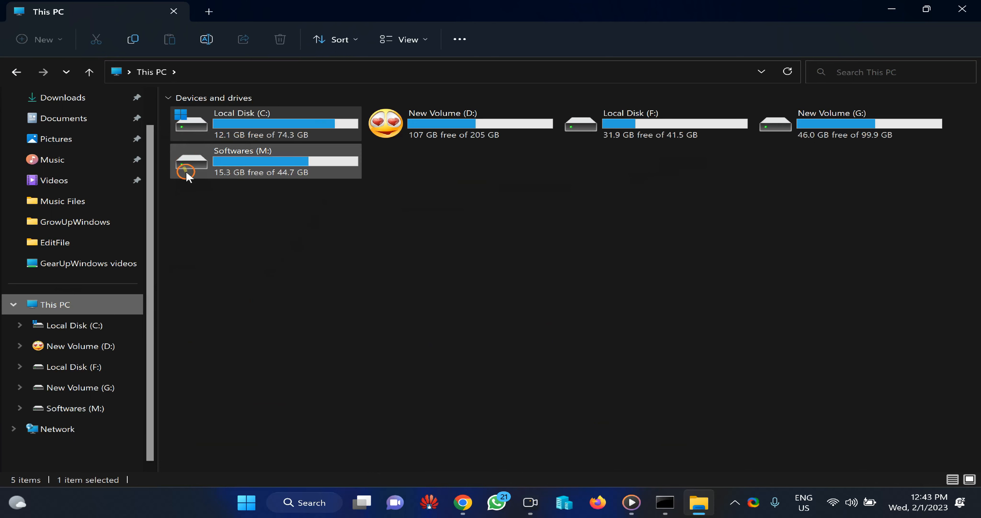
mouse_move(206, 163)
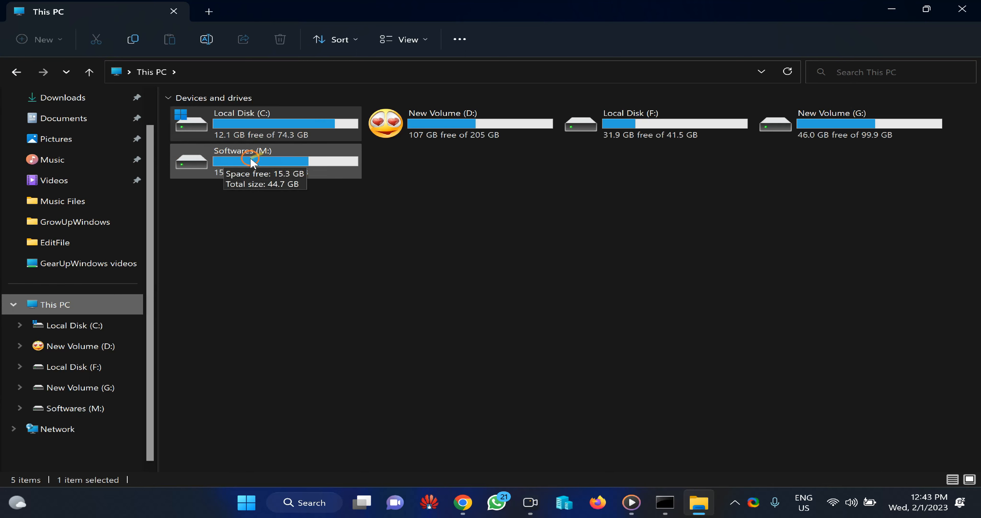
left_click(951, 10)
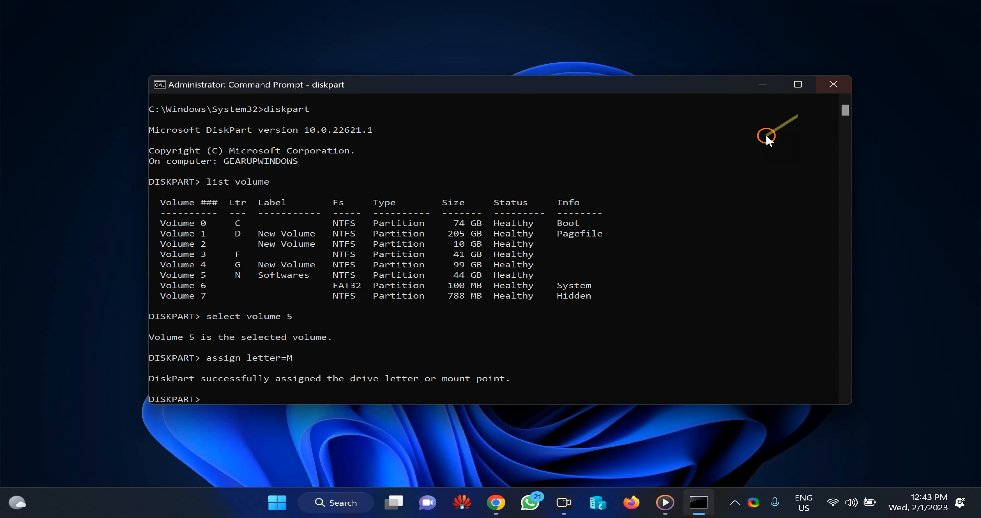
left_click(841, 86)
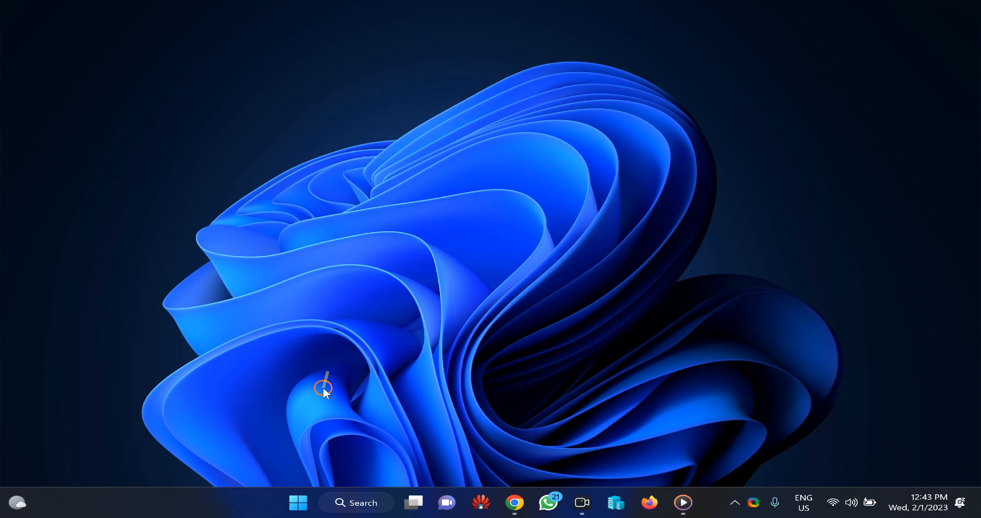
Open Disk Management and move its window closer to the middle of the desktop.
right_click(300, 509)
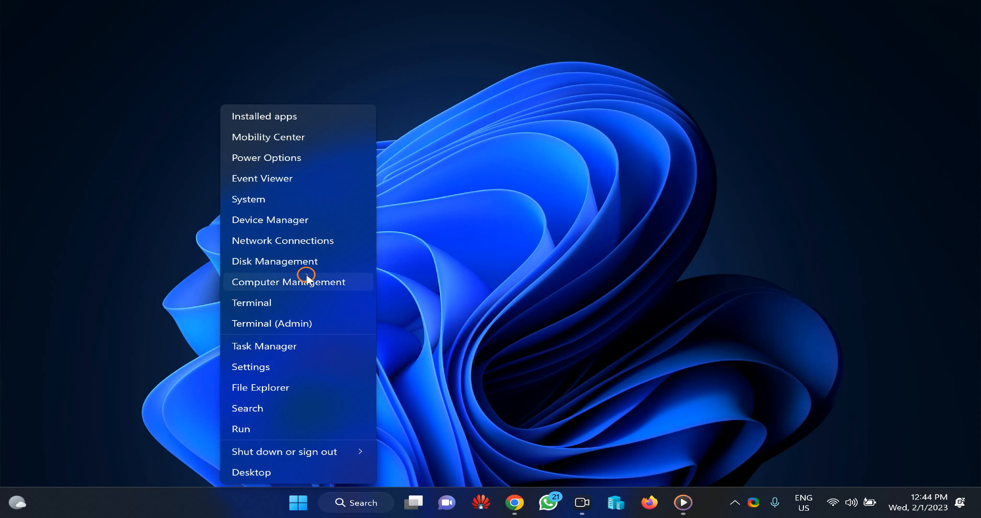
left_click(310, 260)
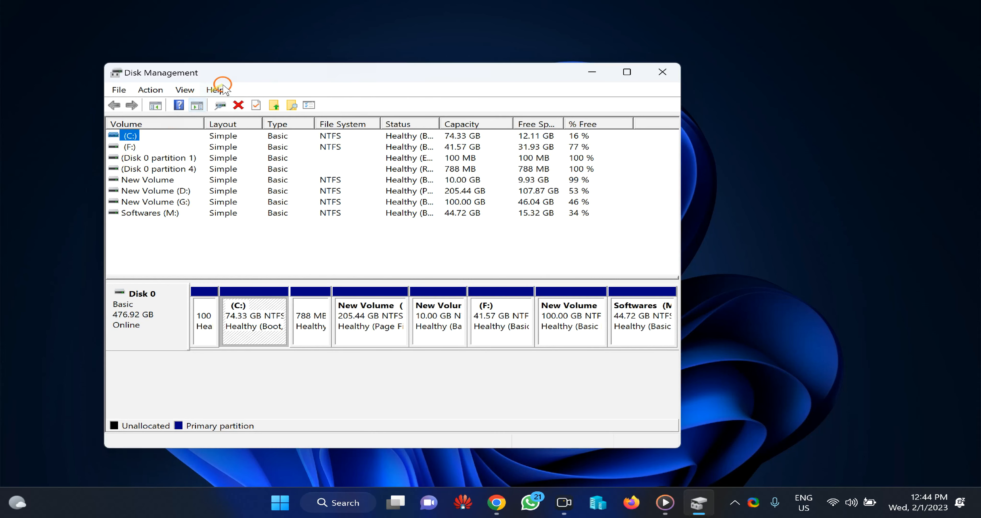
left_click_drag(241, 72, 275, 76)
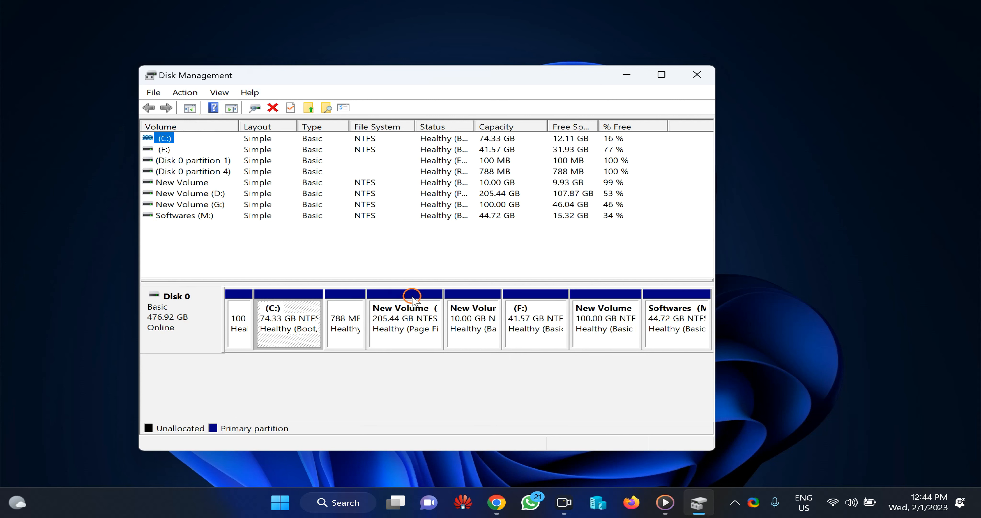
Open the Change Drive Letter and Paths dialog for the Softwares (M:) volume.
right_click(196, 213)
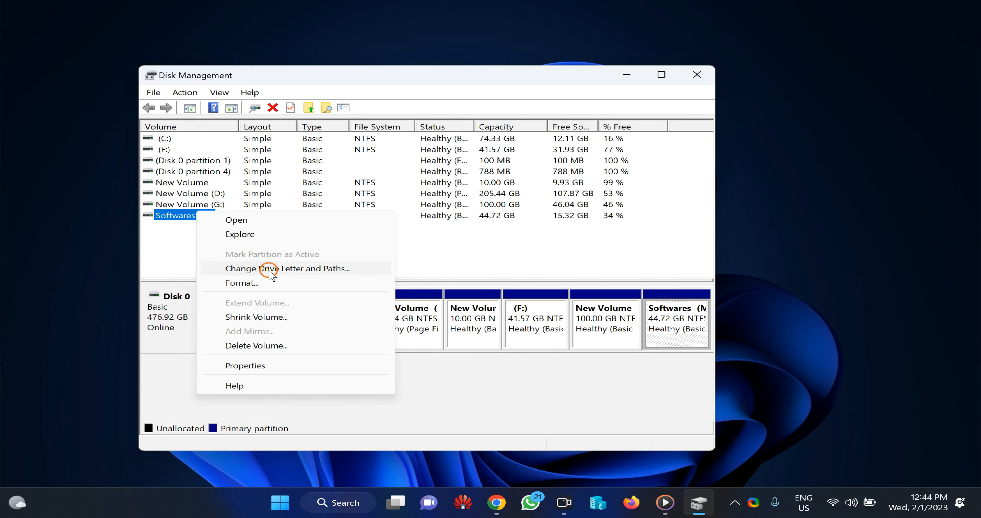
right_click(671, 330)
right_click(672, 327)
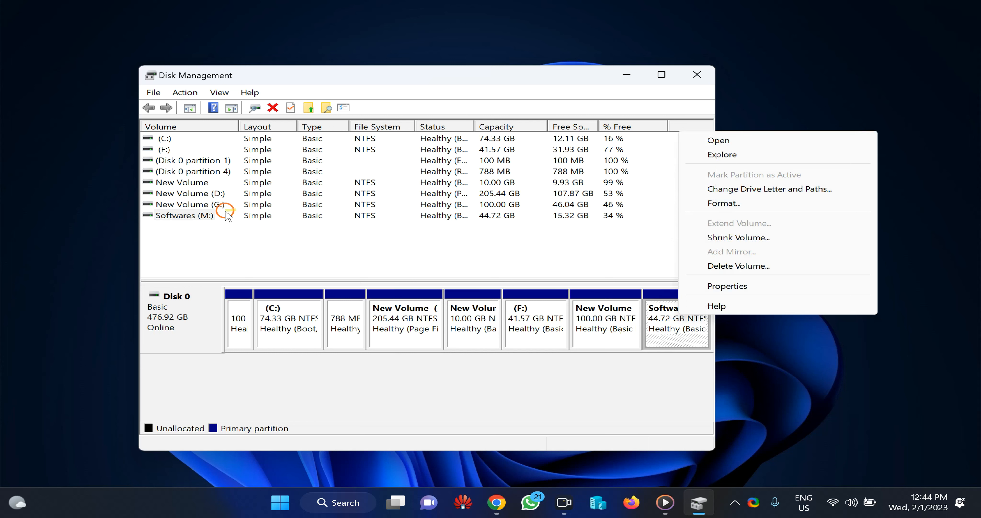
left_click(206, 216)
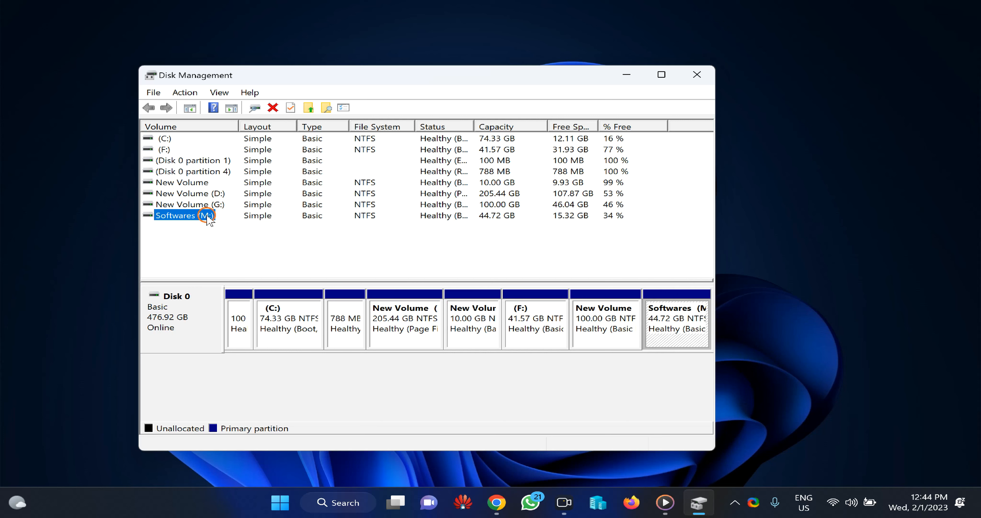
right_click(207, 216)
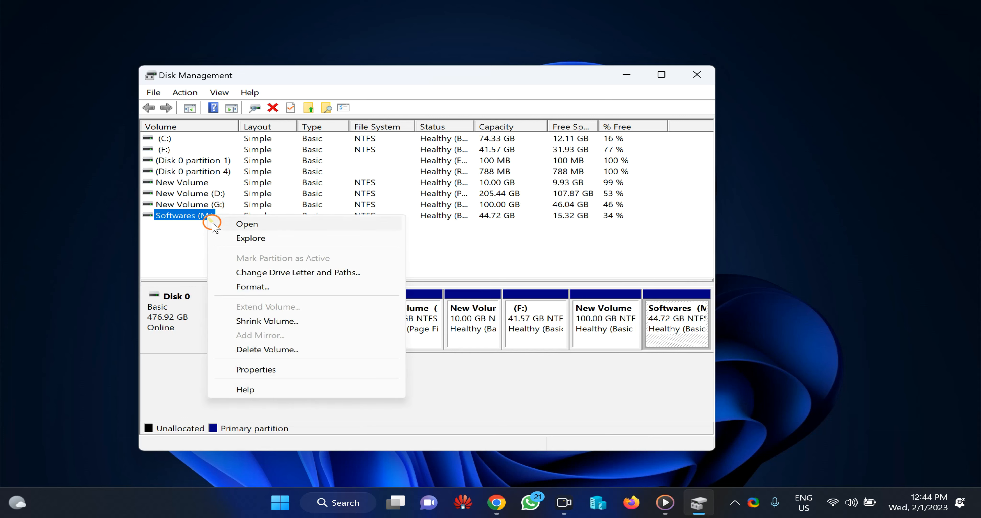
left_click(261, 273)
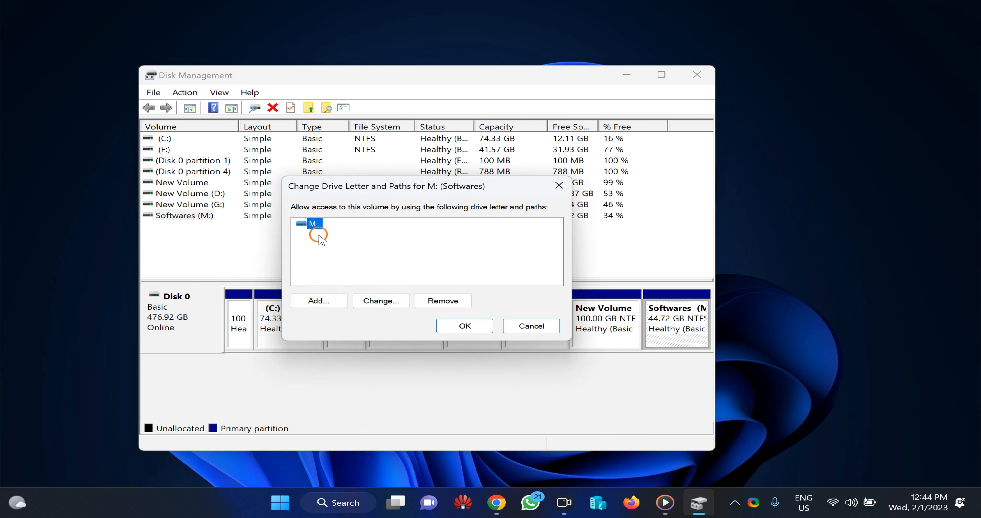
Change the Softwares volume's drive letter to Z and accept the warnings.
left_click(370, 304)
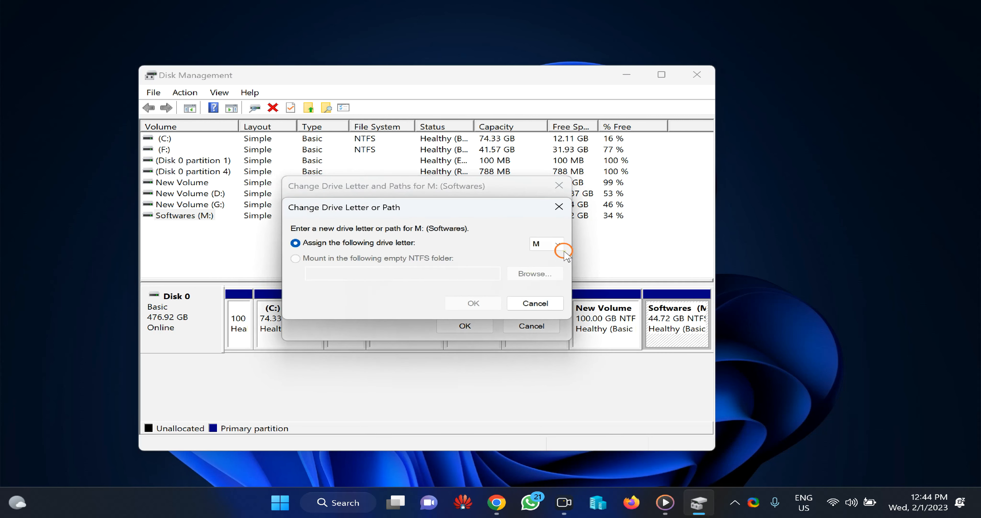
left_click(558, 243)
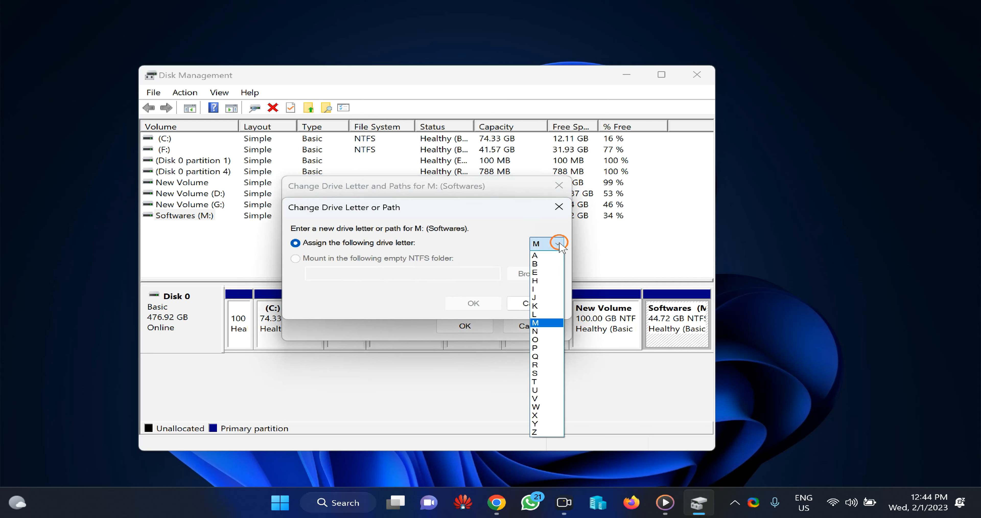
left_click(548, 432)
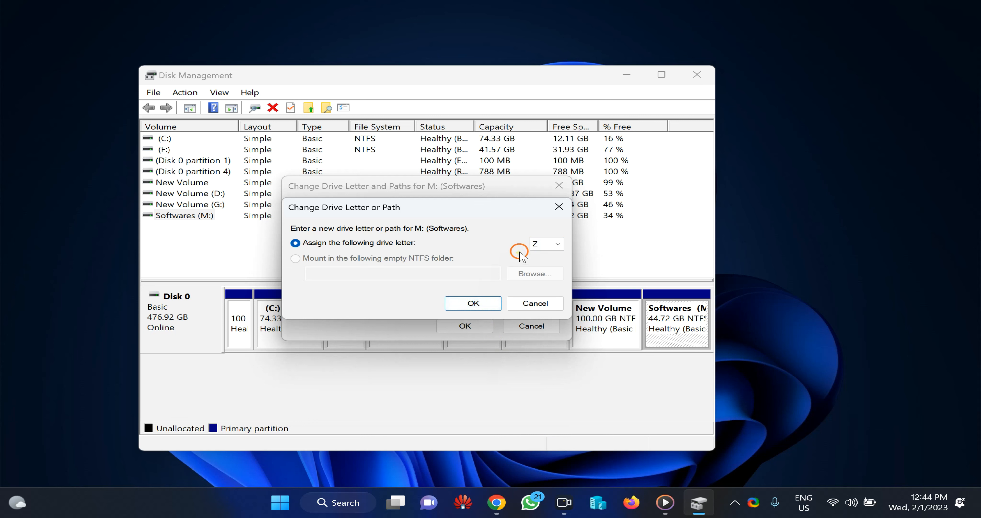
left_click(476, 303)
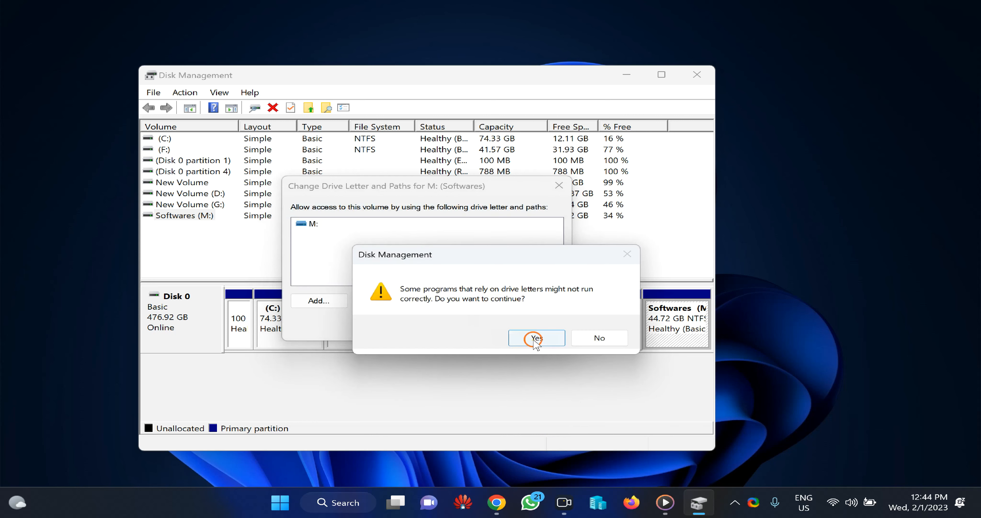
left_click(535, 338)
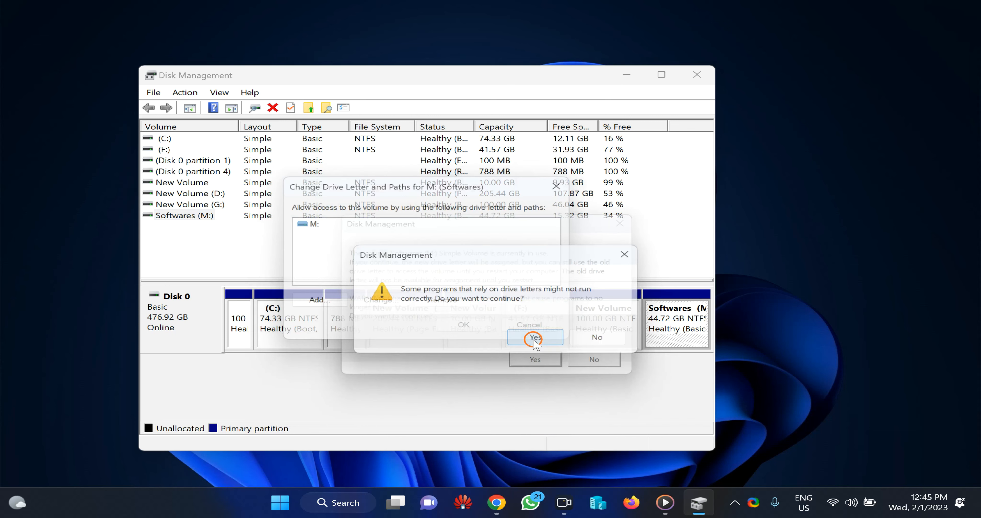
left_click(536, 367)
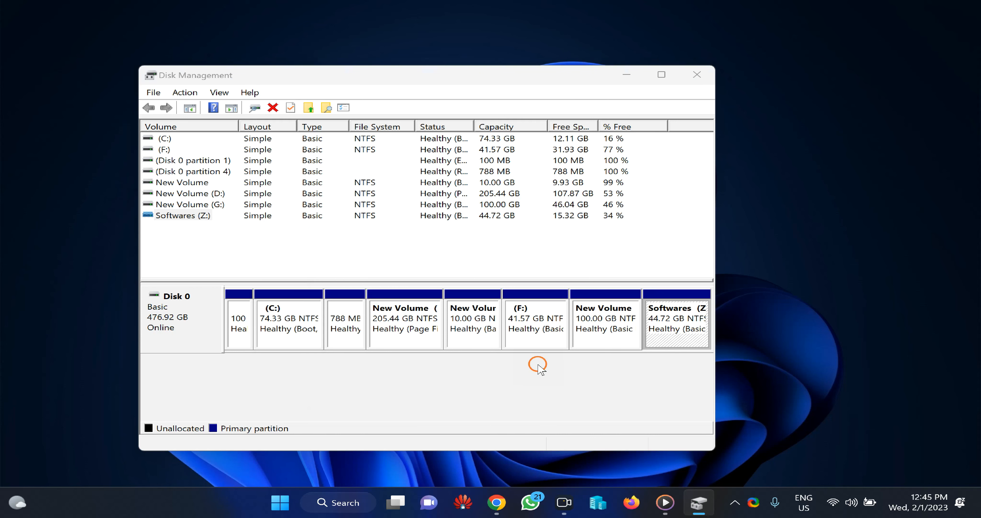
Switch to File Explorer and show This PC to check the Softwares drive's new letter.
double_click(453, 320)
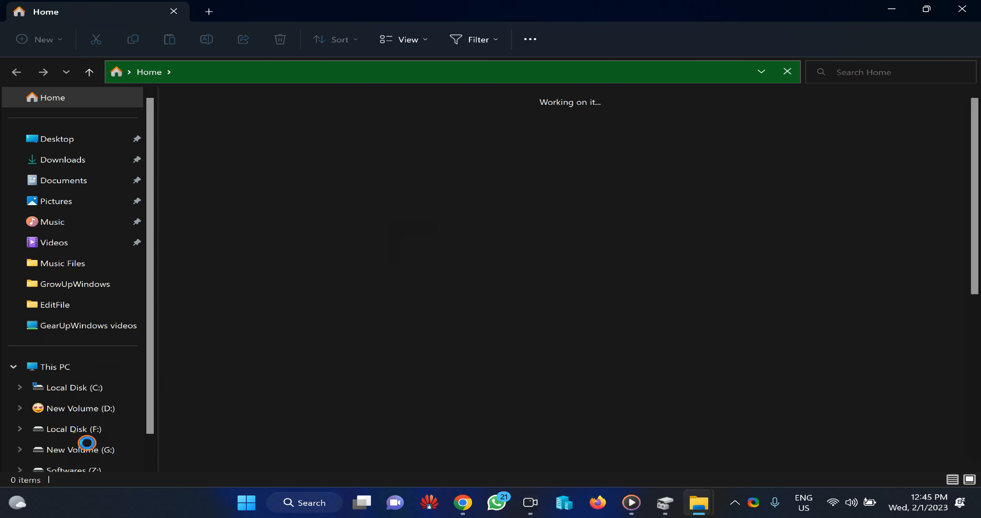
left_click(47, 367)
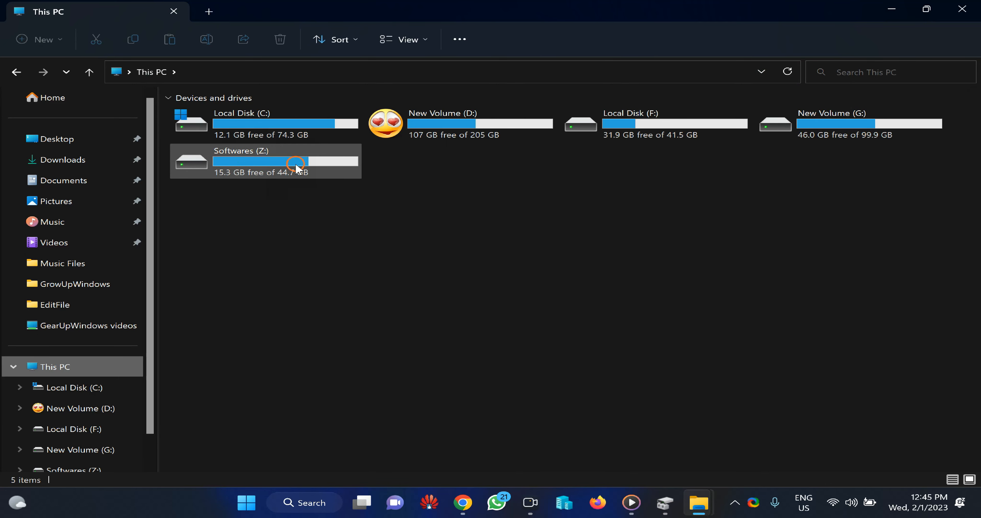
Close File Explorer and Disk Management to return to the empty desktop.
left_click(964, 6)
left_click(953, 10)
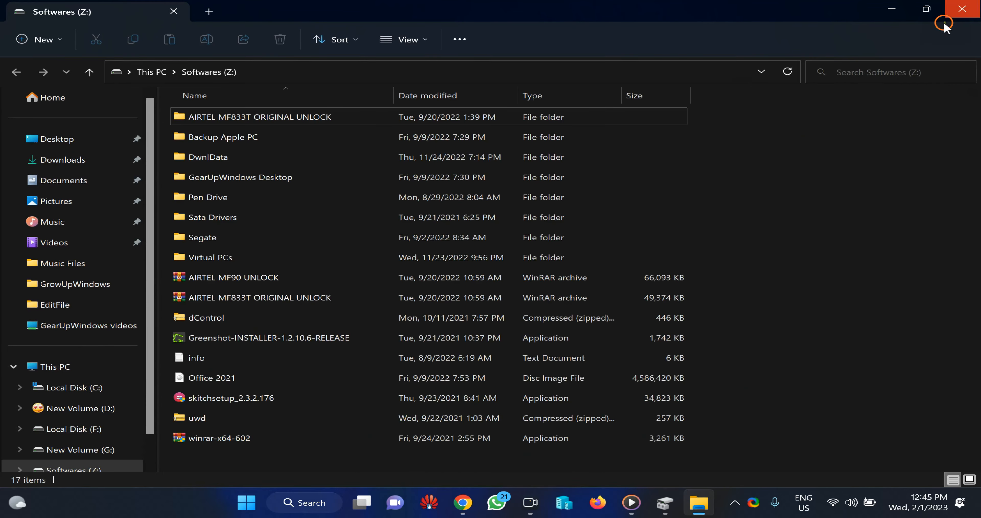
left_click(956, 9)
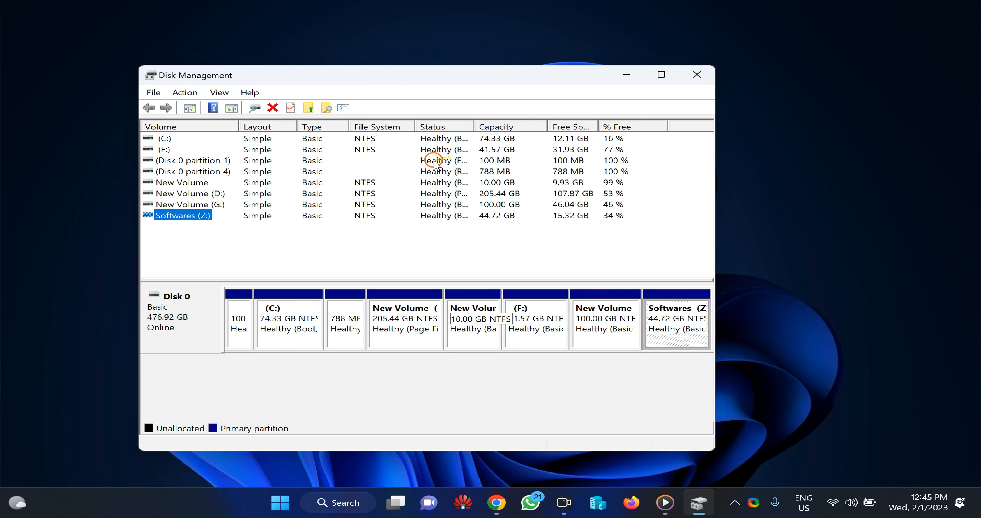
left_click(700, 75)
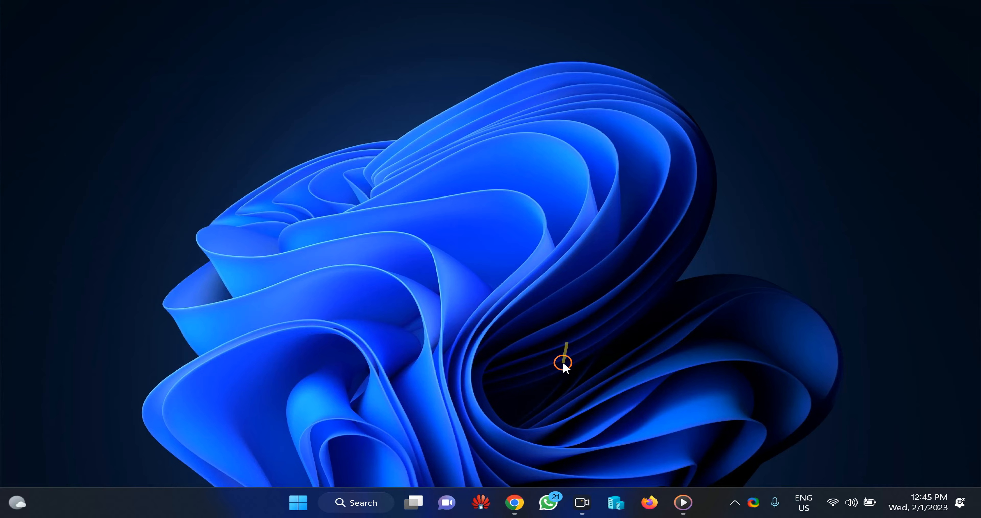
Switch to Chrome and download Drive Letter Changer v1.4 from its page on sordum.org.
left_click(514, 502)
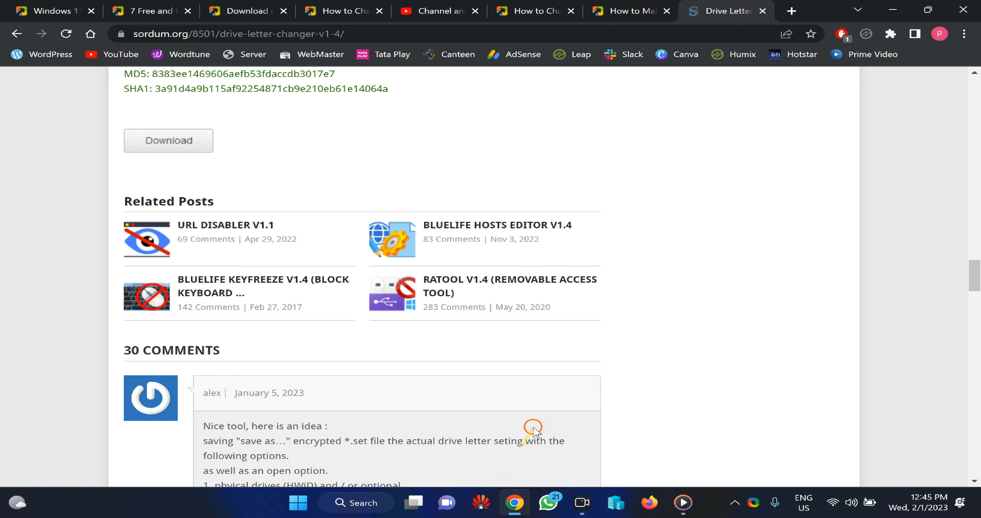
scroll(583, 263, "up", 20)
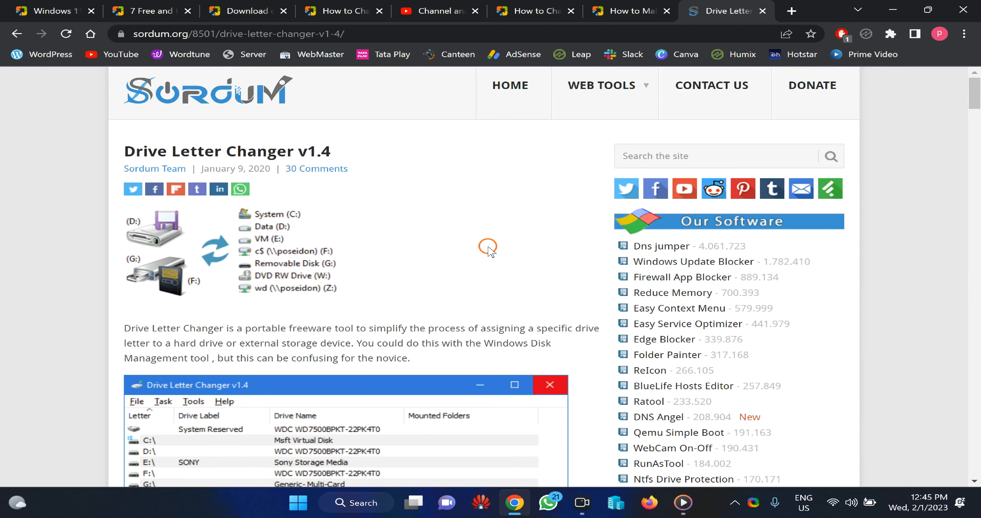
scroll(225, 151, "down", 20)
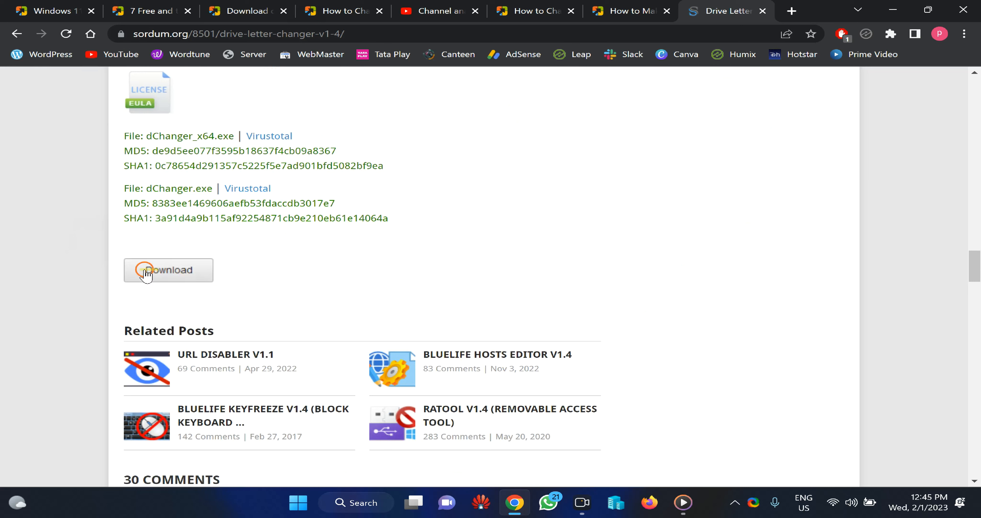
left_click(184, 271)
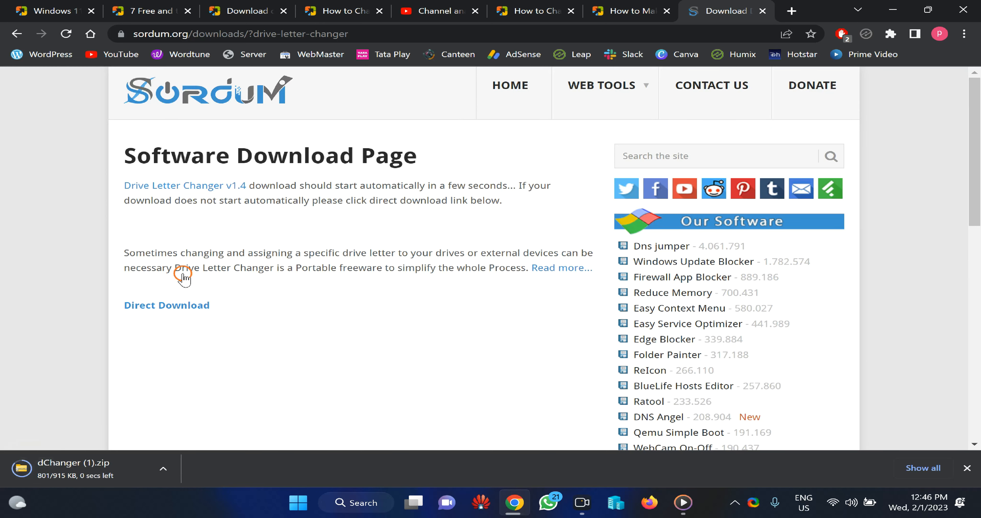
Show the downloaded dChanger (1).zip in its folder and extract the archive into a dChanger (1) folder.
left_click(163, 469)
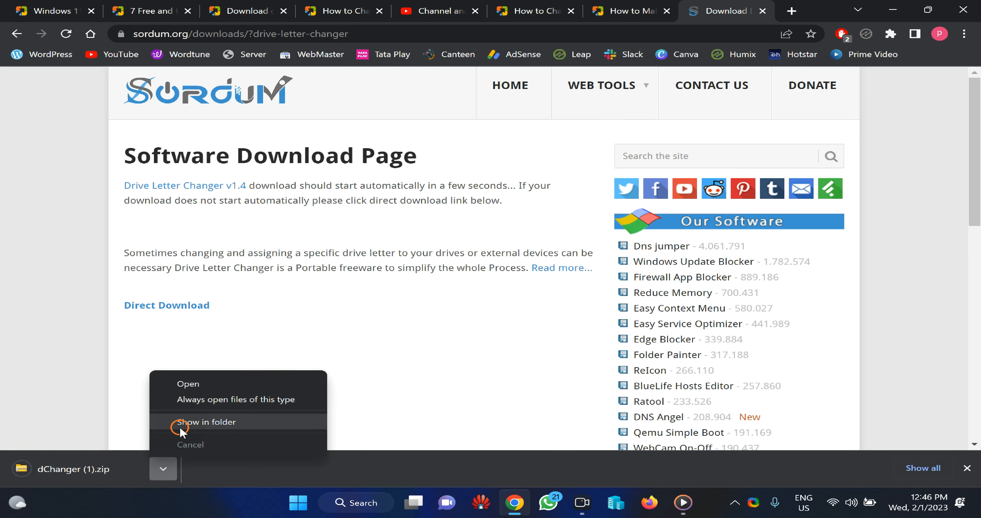
left_click(181, 428)
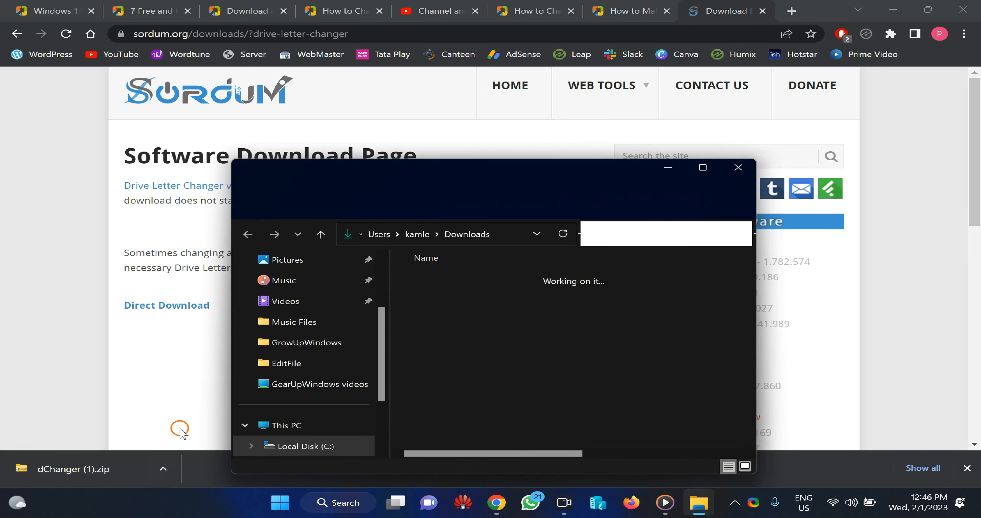
left_click(703, 168)
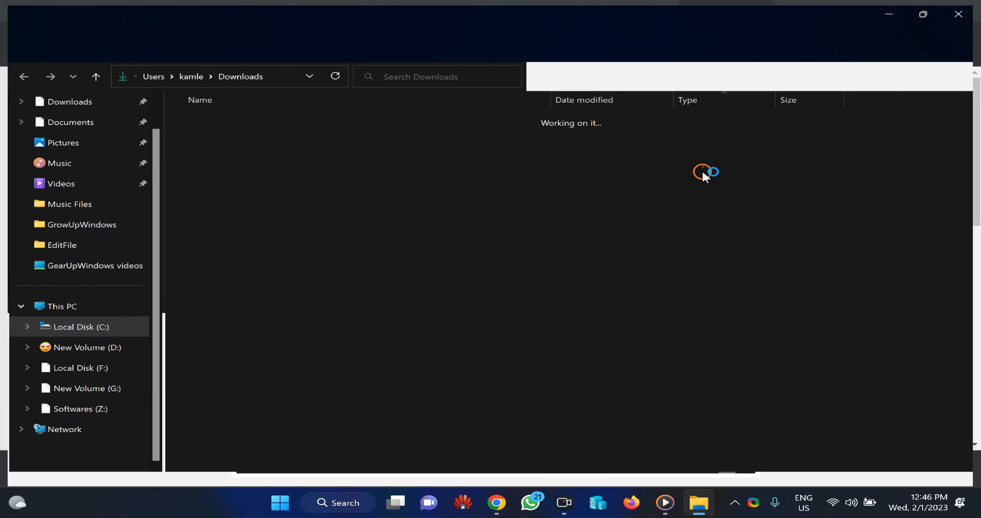
left_click(313, 150)
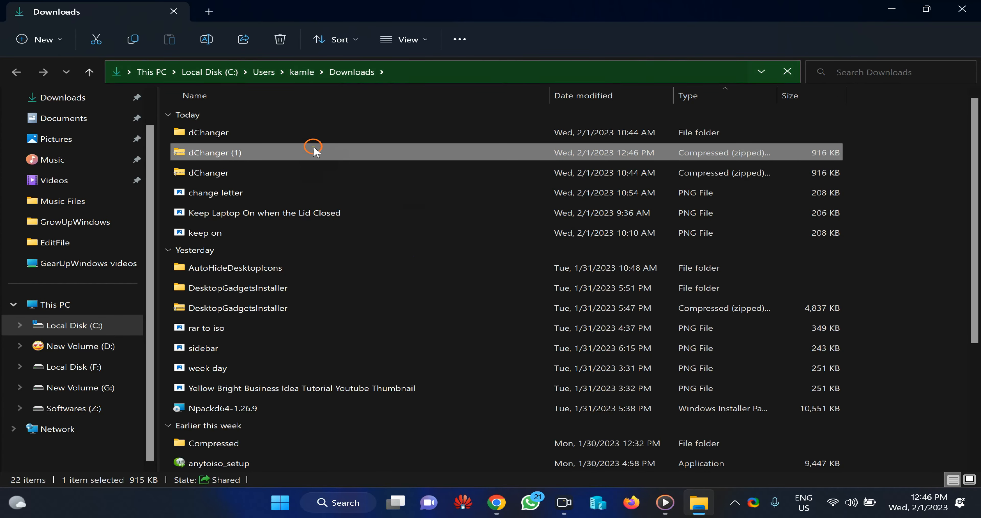
right_click(315, 151)
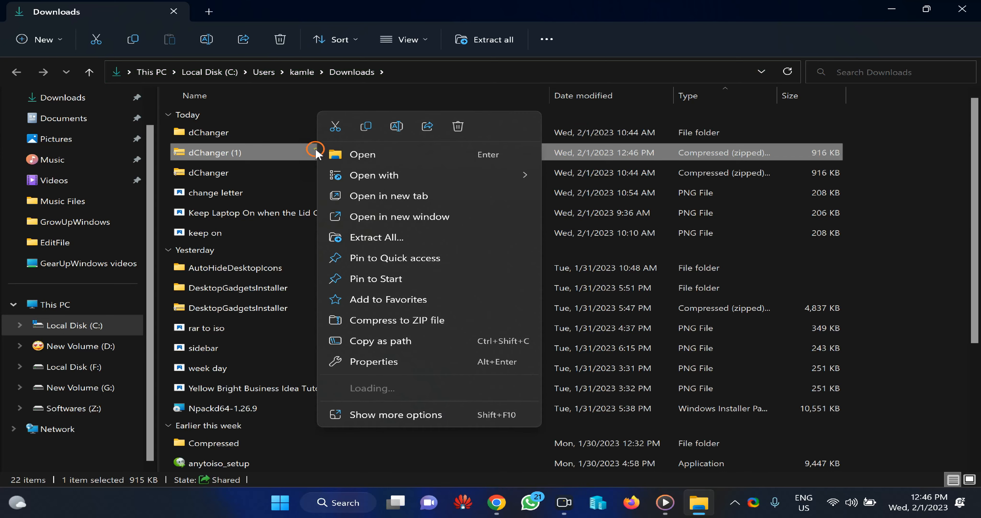
left_click(394, 238)
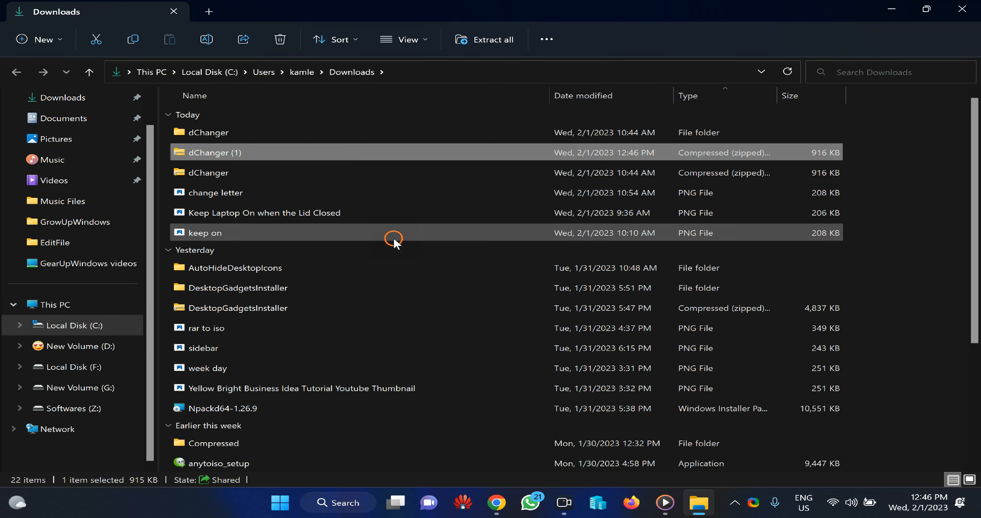
left_click(622, 380)
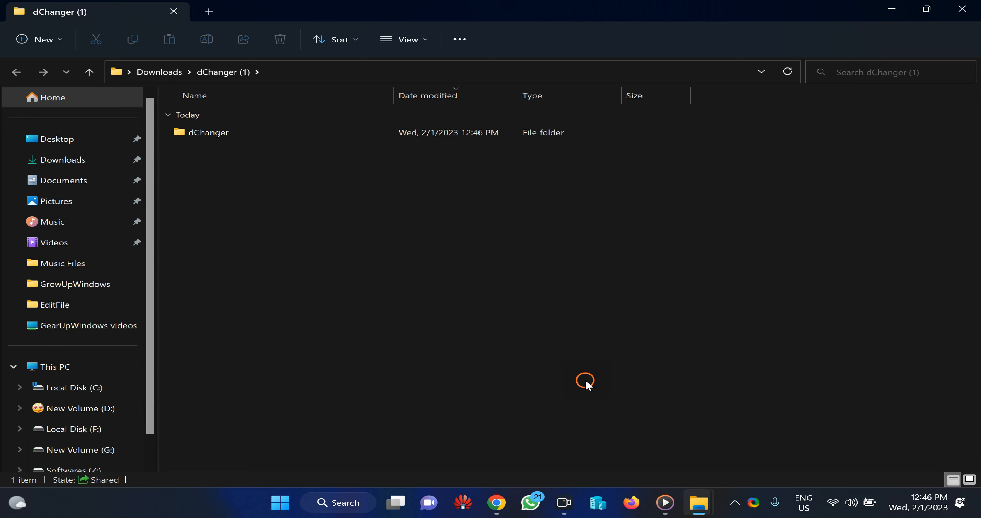
Run the dChanger application from the extracted dChanger folder with administrator approval and move its window slightly higher.
double_click(246, 132)
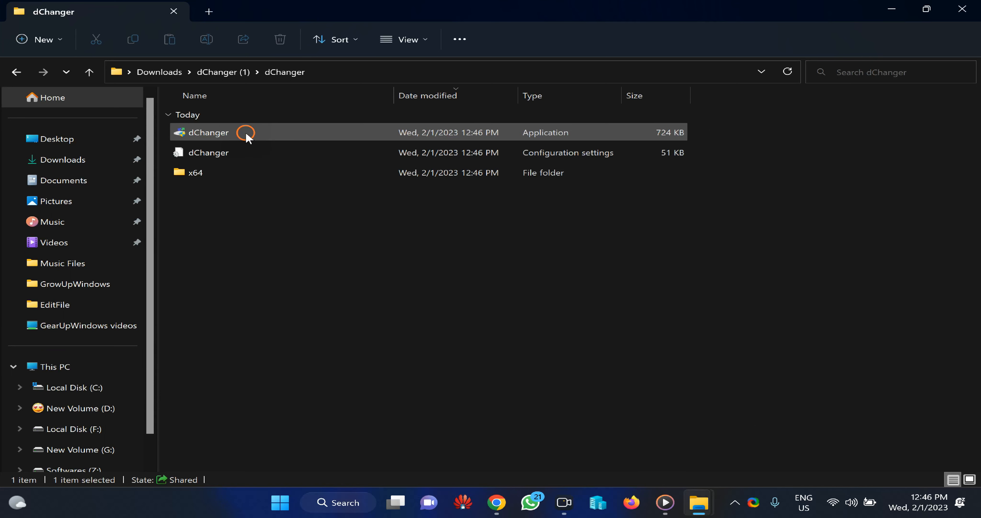
left_click(301, 134)
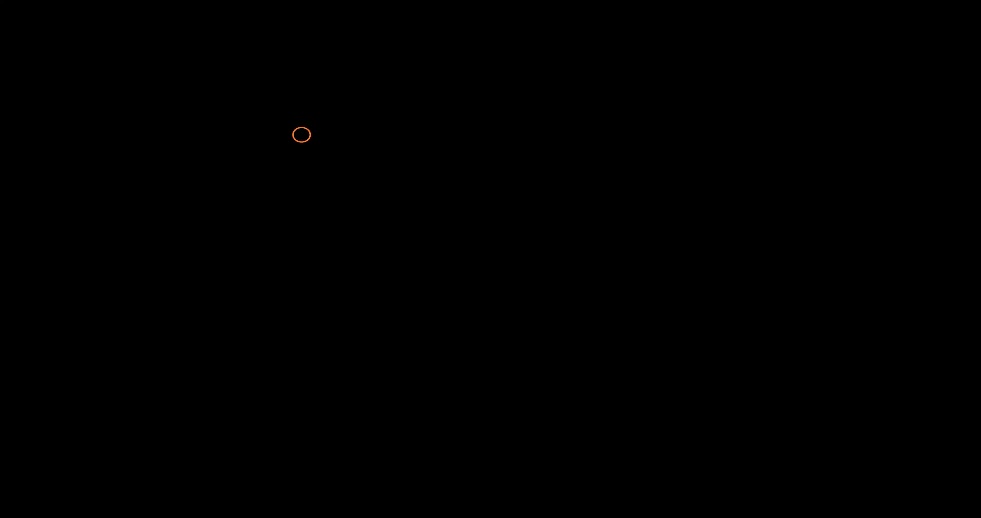
left_click(439, 360)
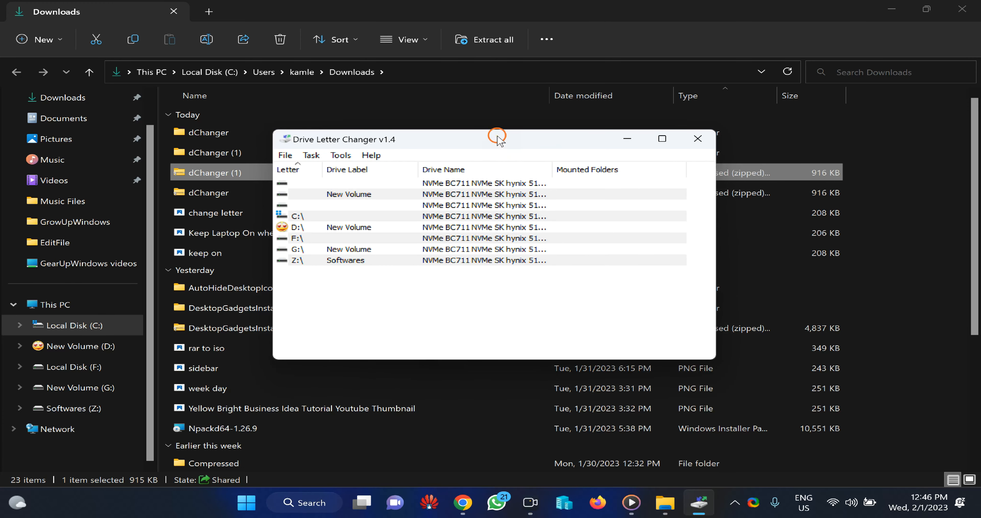
left_click_drag(498, 139, 496, 121)
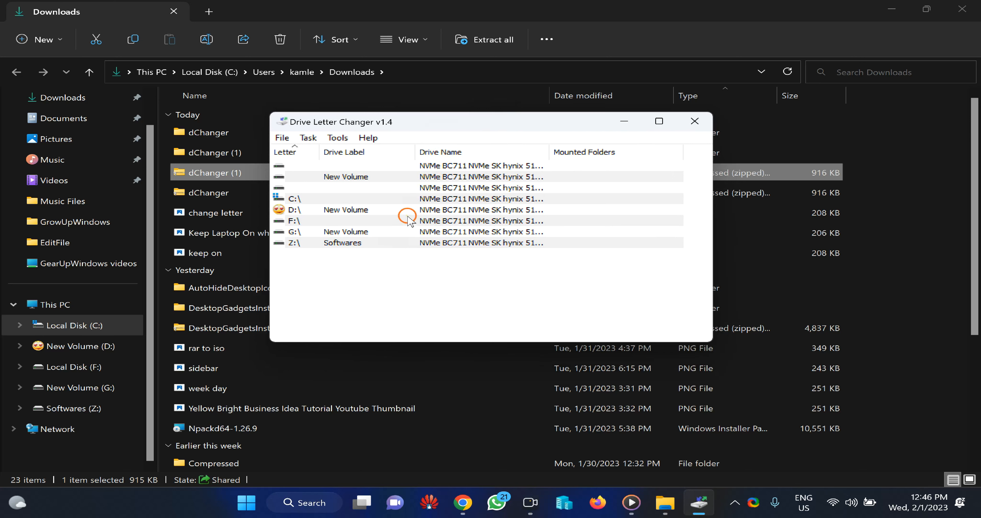
Change the Softwares volume's drive letter to M in Drive Letter Changer, confirm it and close the program.
right_click(339, 246)
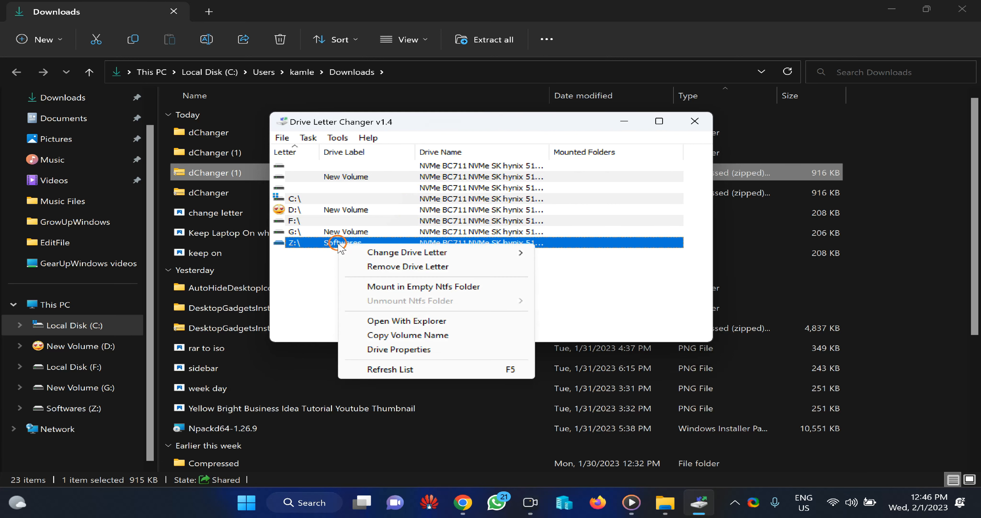
left_click(364, 252)
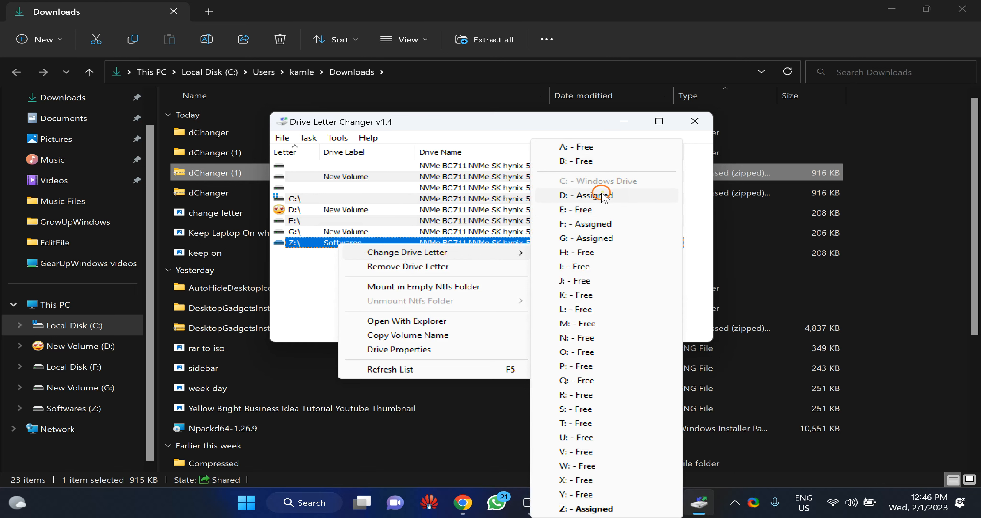
left_click(608, 324)
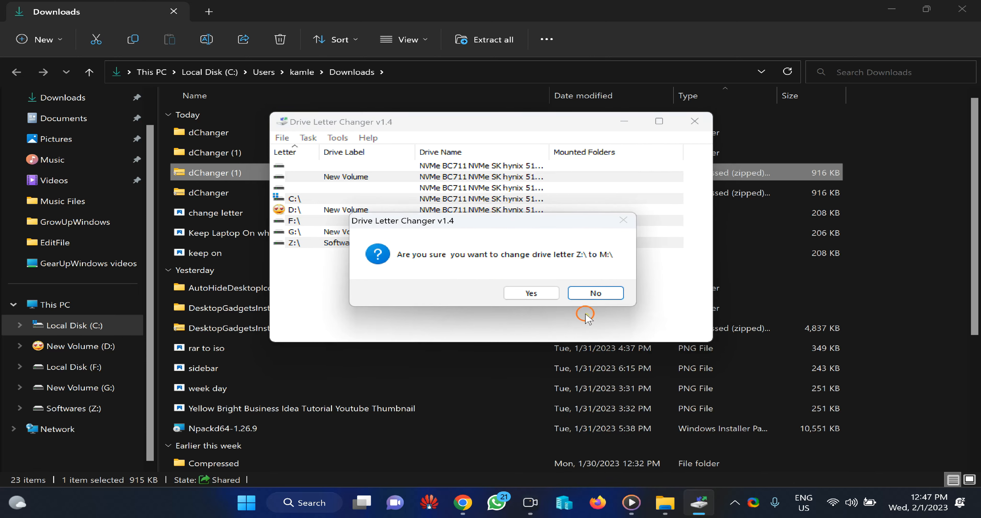
left_click(546, 295)
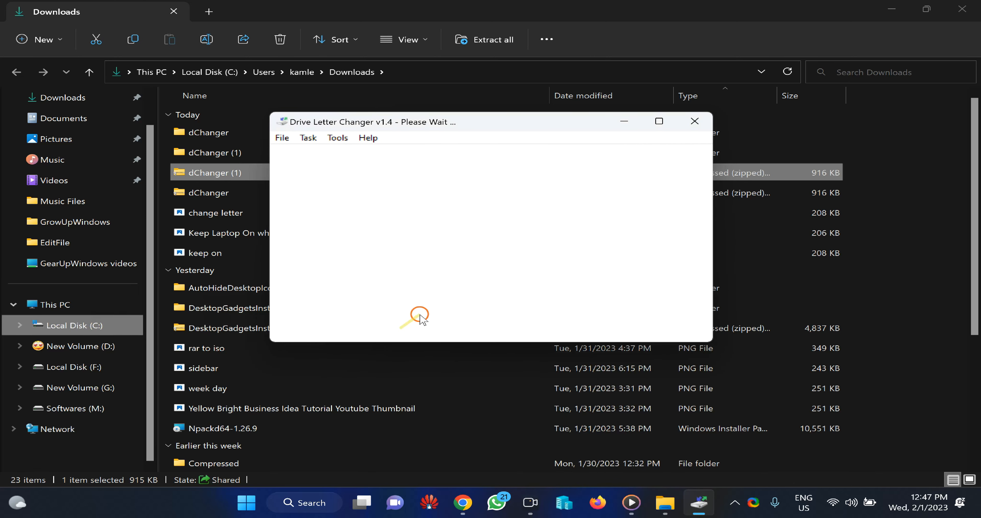
left_click(704, 128)
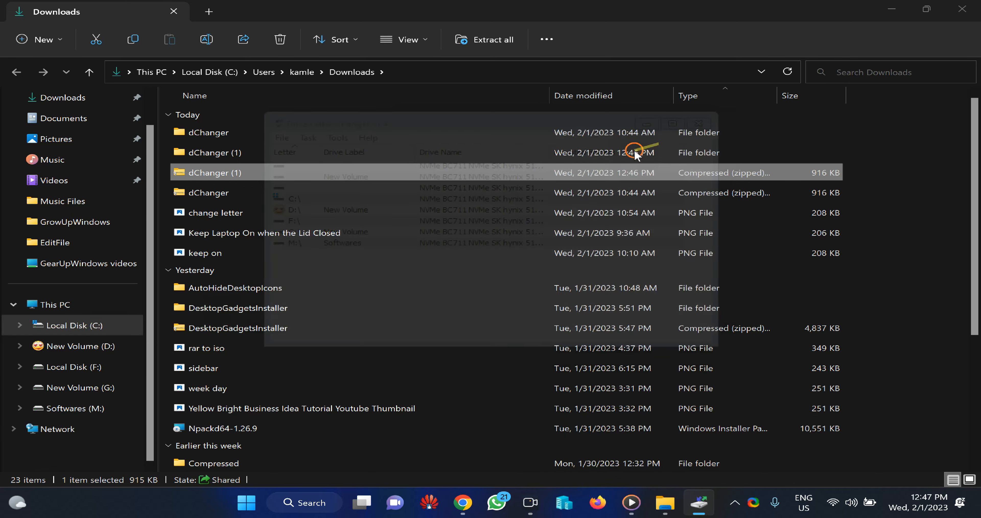
Open the Softwares drive in File Explorer and return to This PC to check its drive letter.
left_click(71, 408)
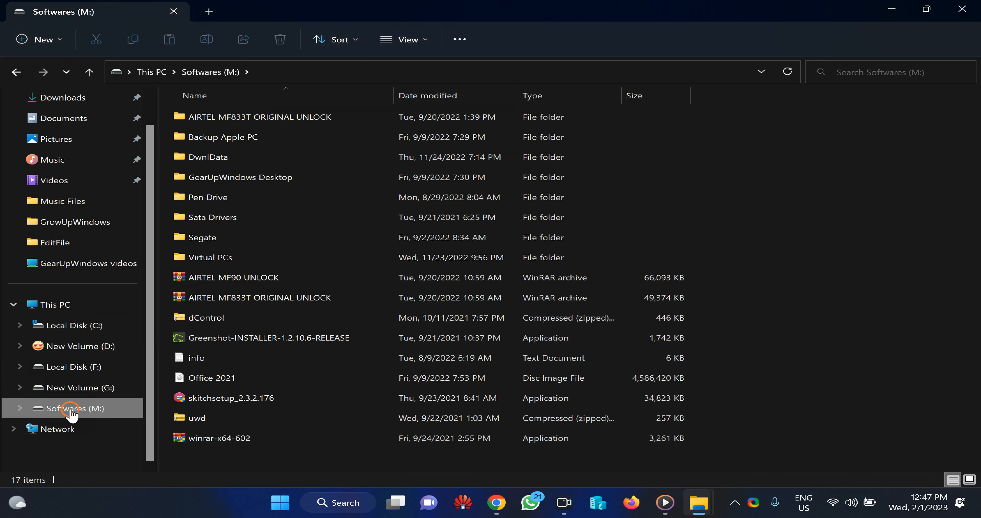
left_click(74, 305)
left_click(360, 172)
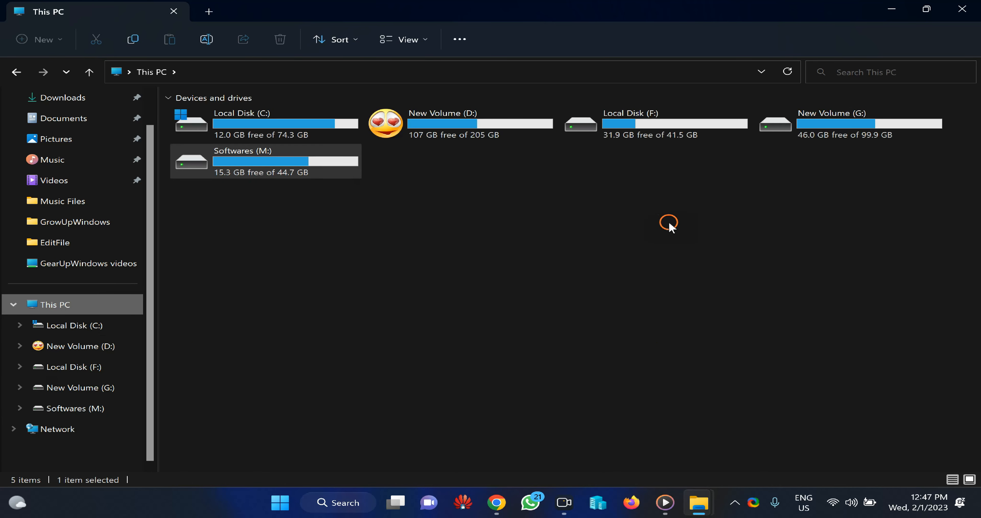